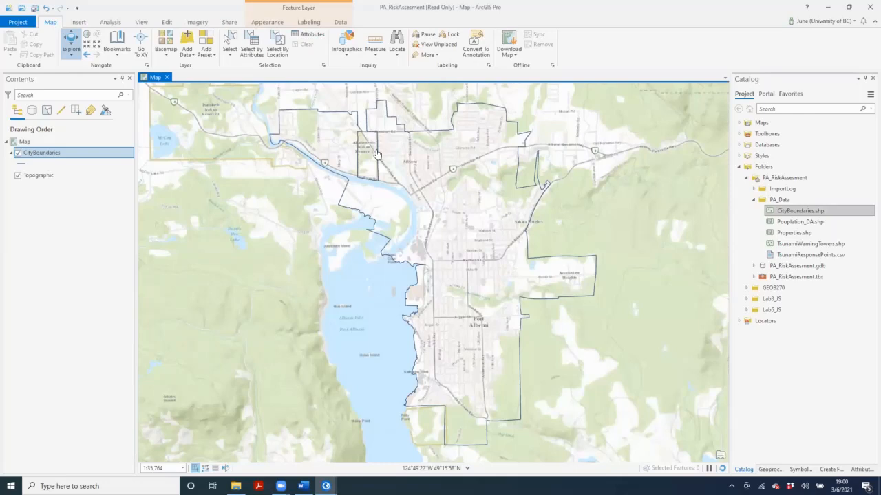
# Select the city boundary line on the map to check how it is drawn, and clear the selection.
pyautogui.click(229, 44)
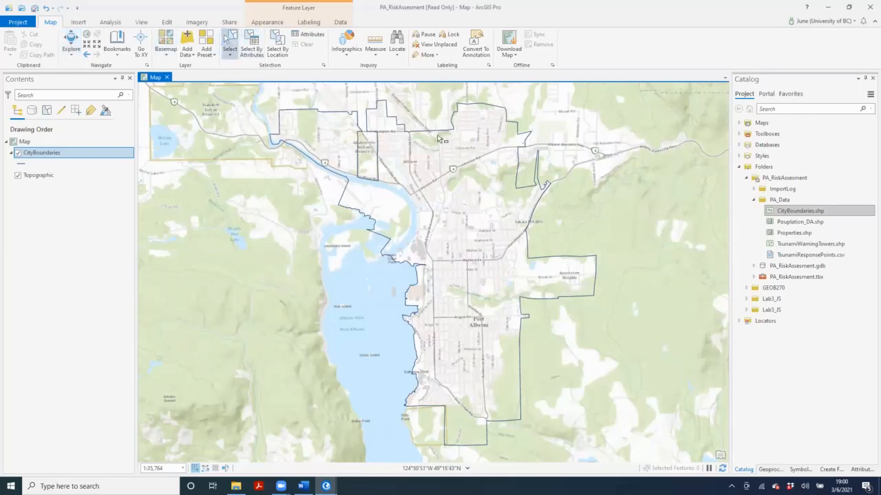
pyautogui.click(452, 141)
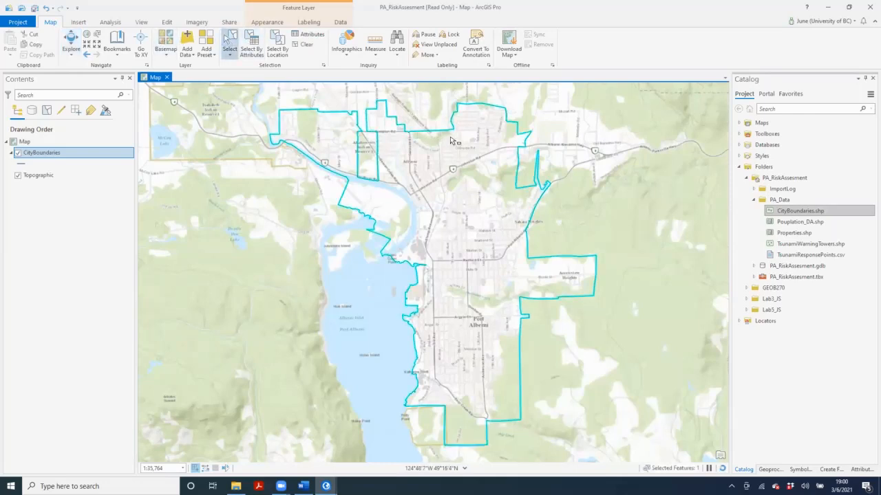
pyautogui.click(416, 118)
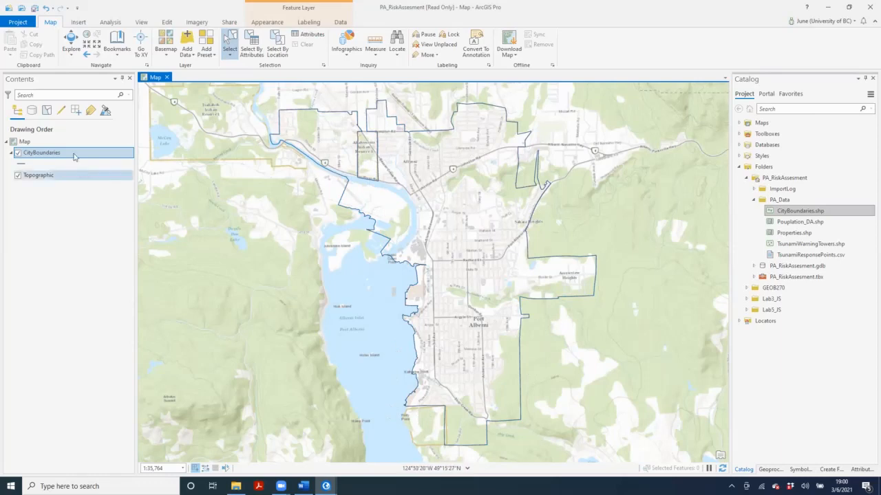
# Open the CityBoundaries layer's symbology and view the available line symbol shapes.
pyautogui.rightClick(50, 159)
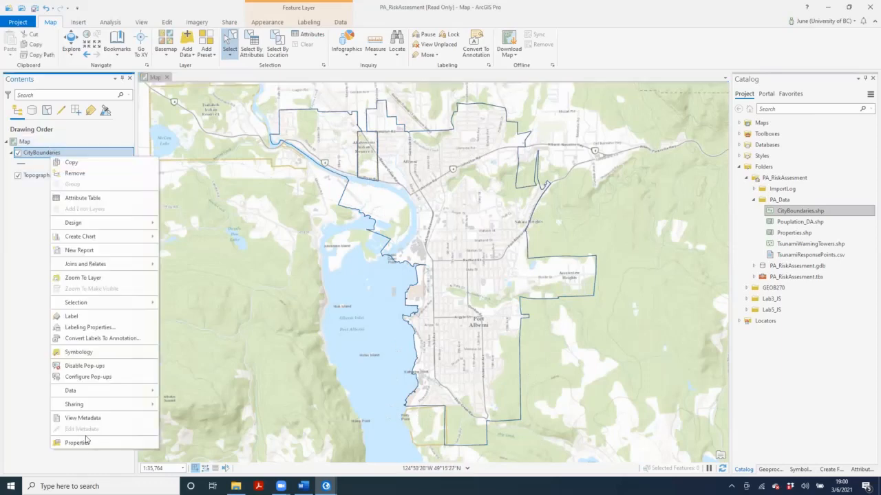
pyautogui.click(105, 354)
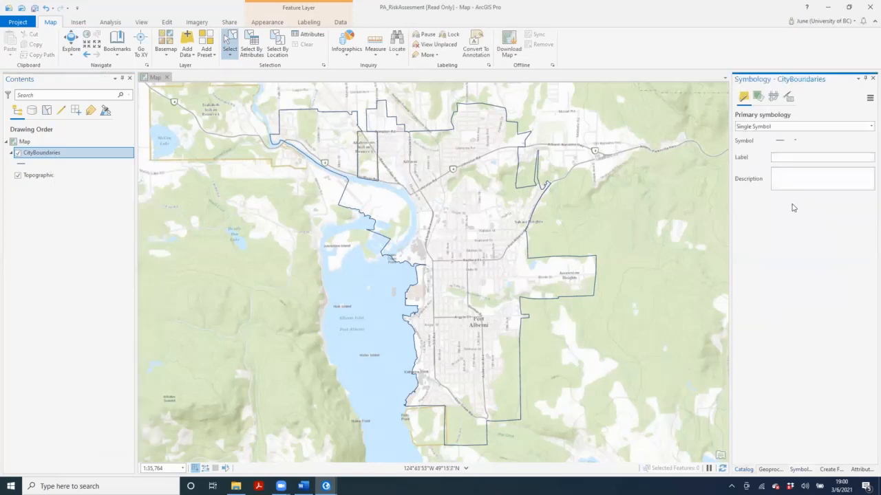
pyautogui.click(796, 141)
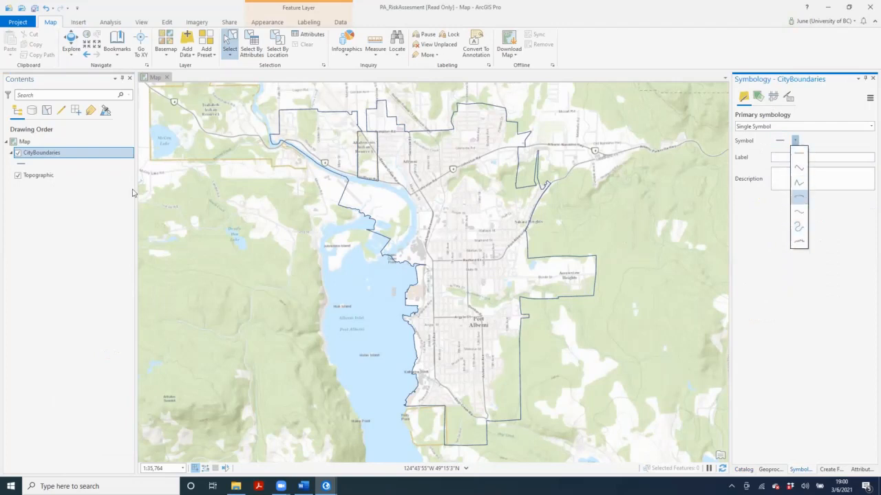
# Review the attribute table of the CityBoundaries layer and close it.
pyautogui.rightClick(57, 153)
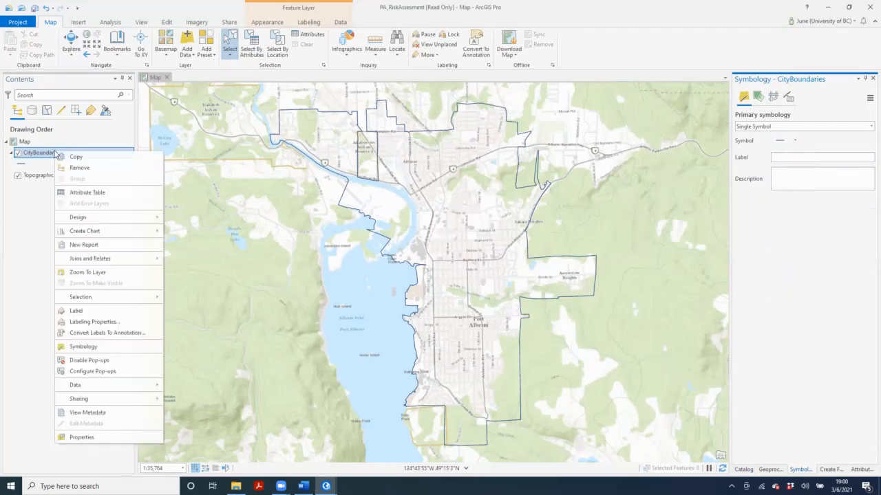
pyautogui.click(88, 193)
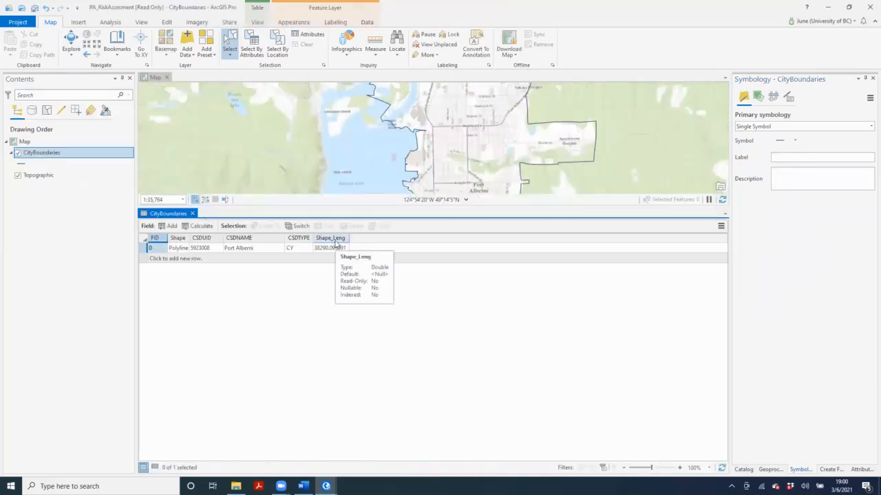
pyautogui.click(193, 214)
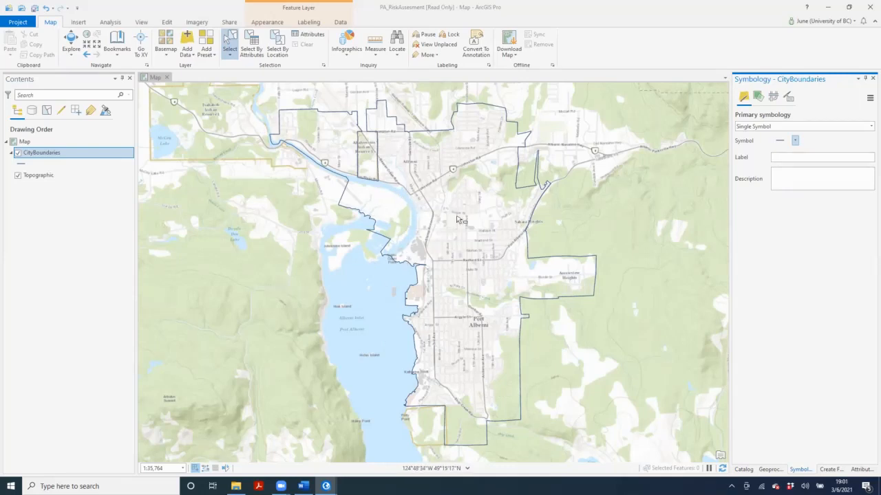
# Start a new polygon feature class named MuncipalBoundary in the PA_RiskAssesment.gdb geodatabase.
pyautogui.click(743, 469)
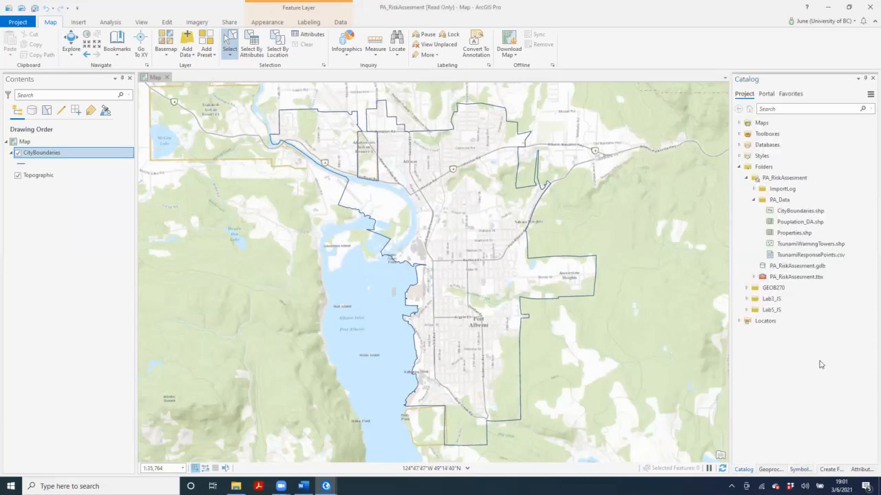
pyautogui.rightClick(800, 268)
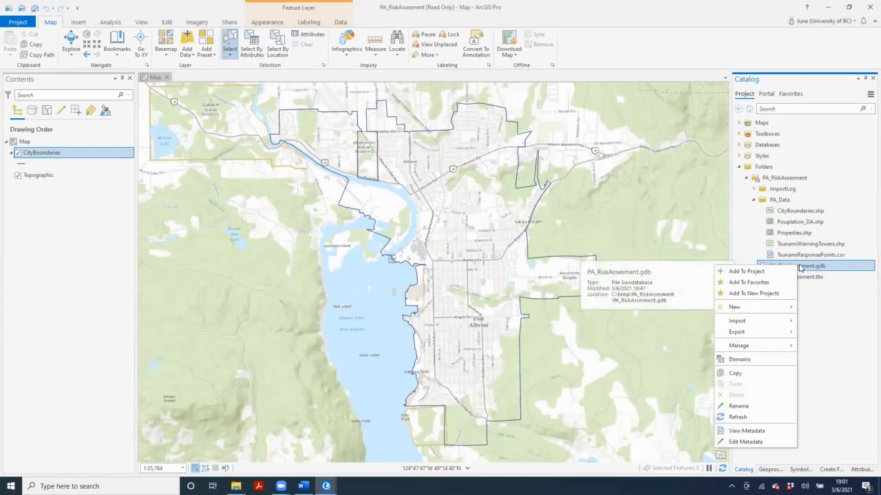
pyautogui.moveTo(779, 311)
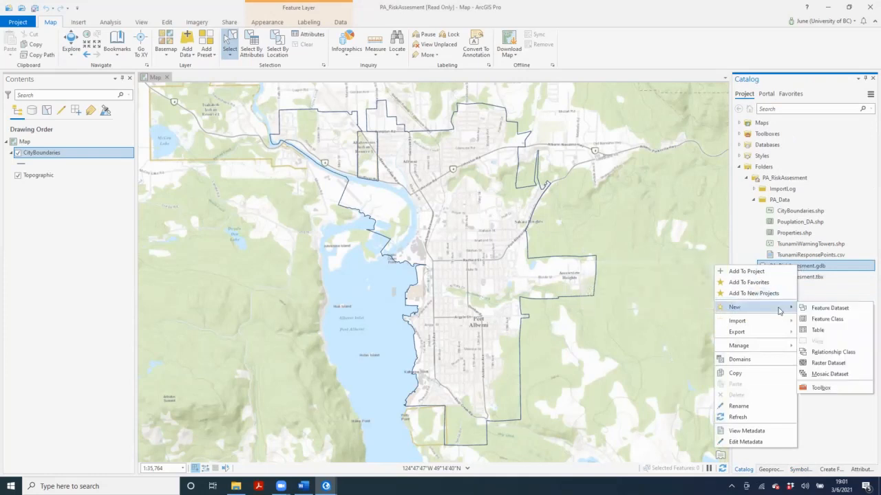
pyautogui.click(839, 319)
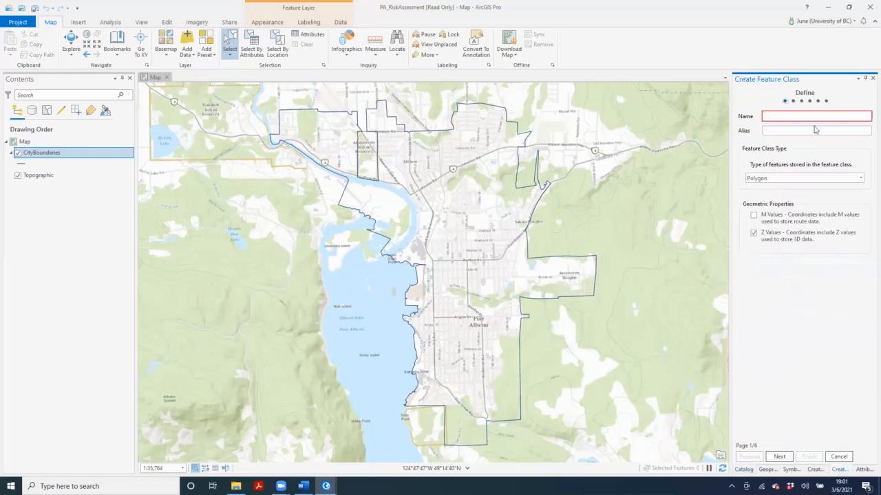
pyautogui.write('MuncipalBoundary')
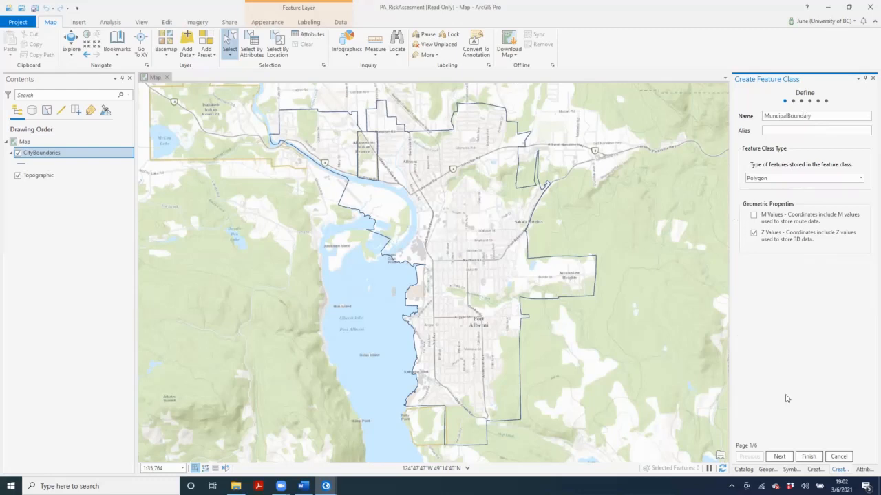
# Finish creating the feature class with the NAD 1983 BC Environment Albers coordinate system and default tolerance and resolution.
pyautogui.click(779, 457)
pyautogui.click(779, 456)
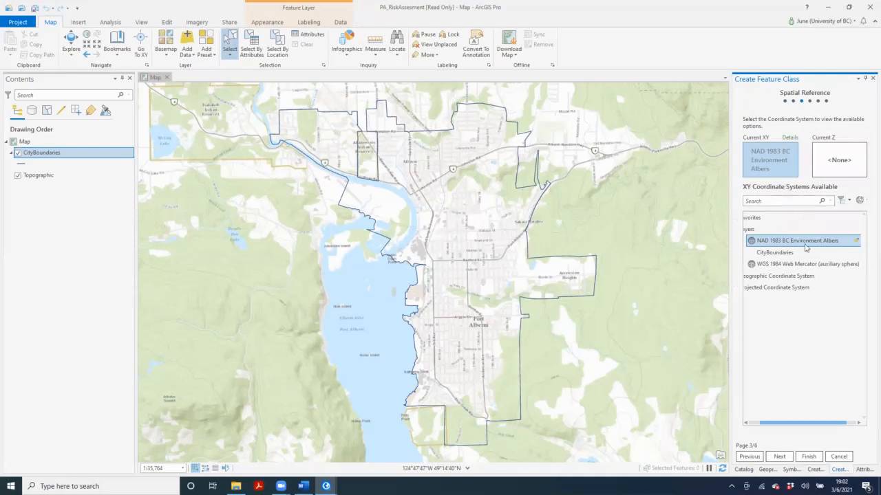
pyautogui.click(776, 459)
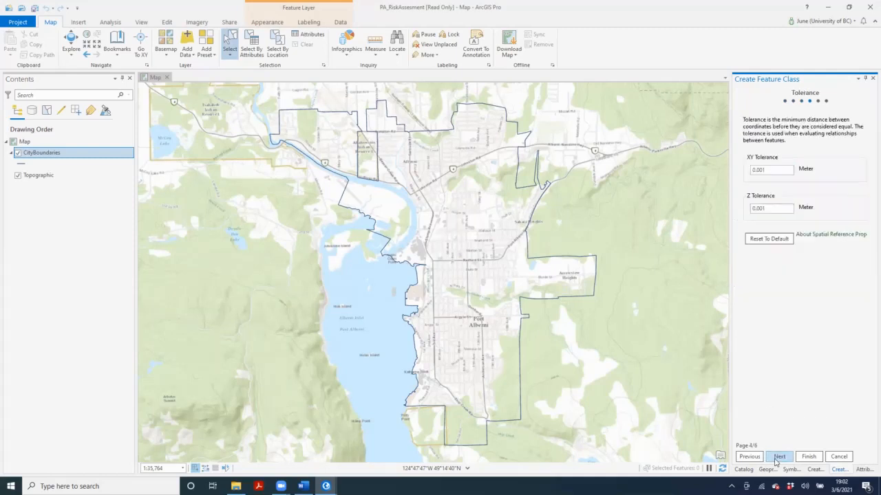
pyautogui.click(777, 459)
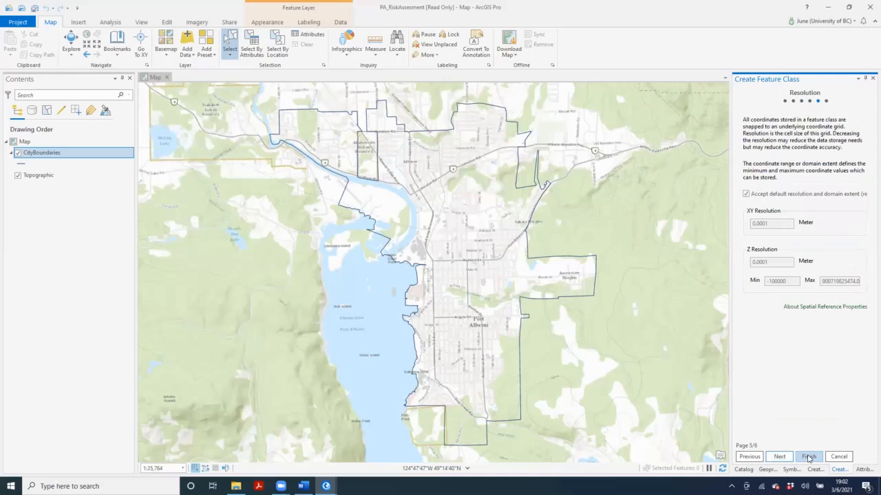
pyautogui.click(809, 458)
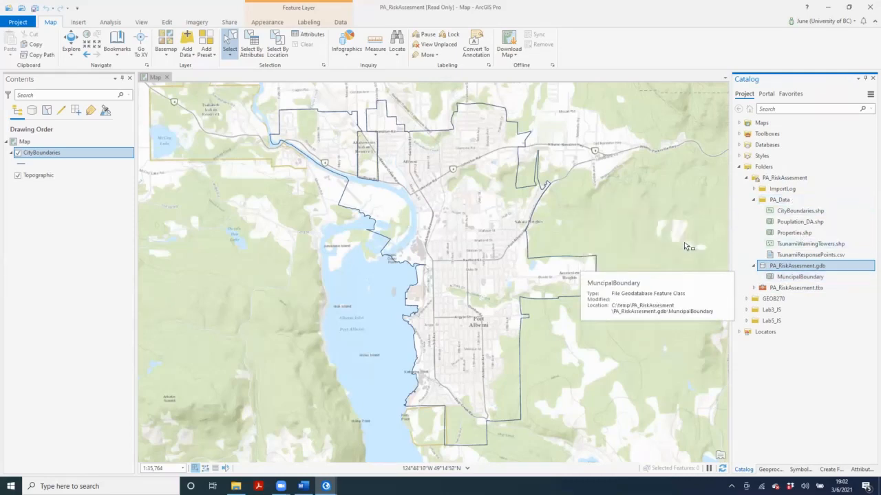
# Add the MuncipalBoundary feature class to the map below CityBoundaries, and make CityBoundaries the active layer.
pyautogui.click(166, 22)
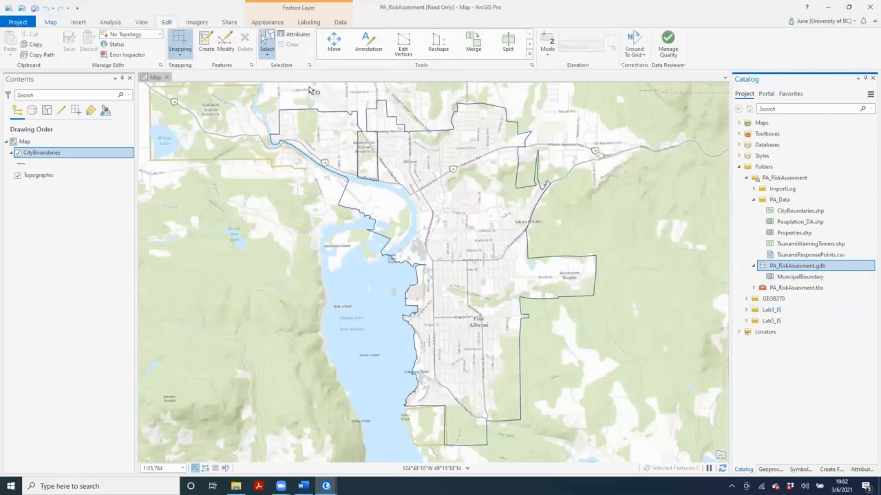
pyautogui.moveTo(799, 277)
pyautogui.mouseDown()
pyautogui.moveTo(654, 289)
pyautogui.moveTo(59, 161)
pyautogui.moveTo(59, 175)
pyautogui.mouseUp()
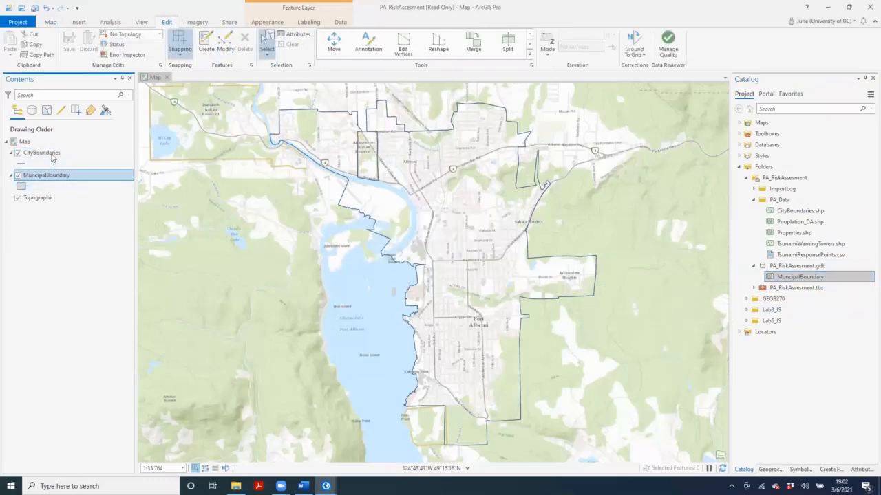
pyautogui.click(52, 155)
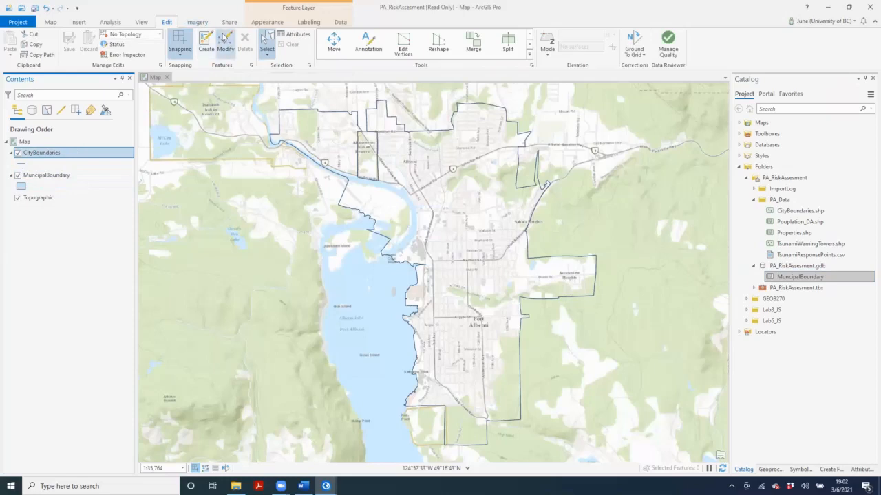
# Open the Construct Polygons tool among the feature modification tools.
pyautogui.click(224, 41)
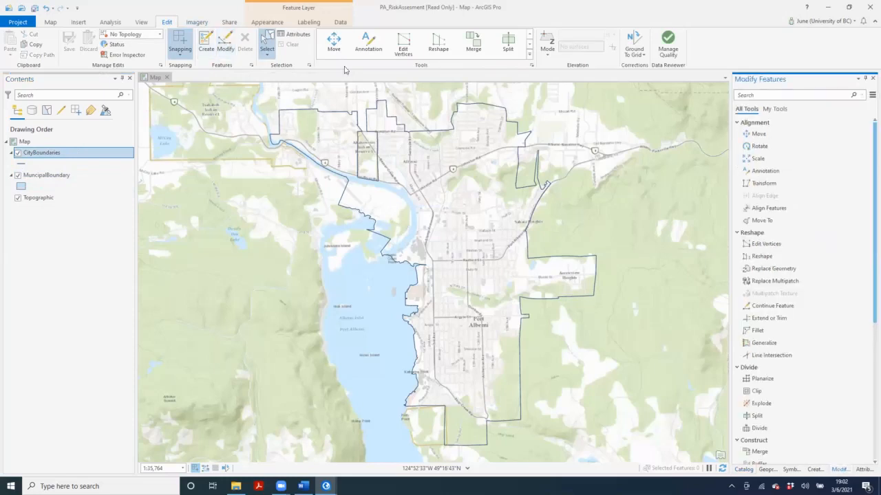
pyautogui.click(756, 220)
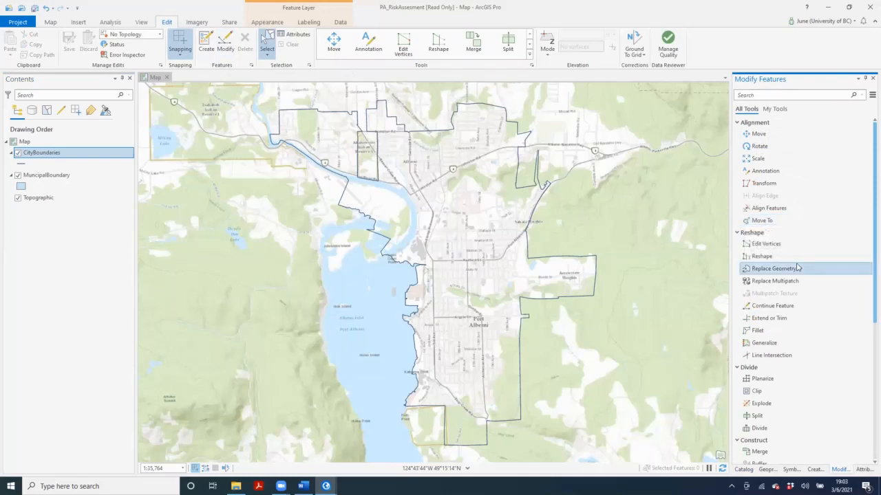
pyautogui.scroll(-3, 797, 267)
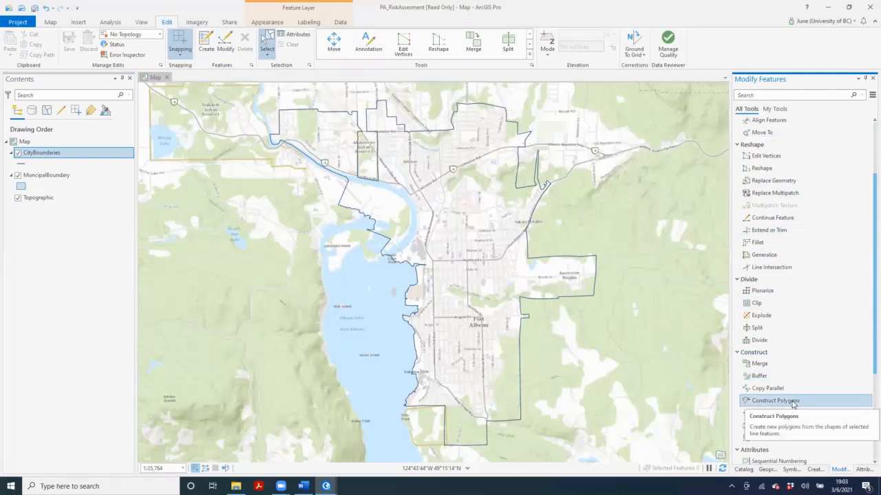
pyautogui.click(794, 403)
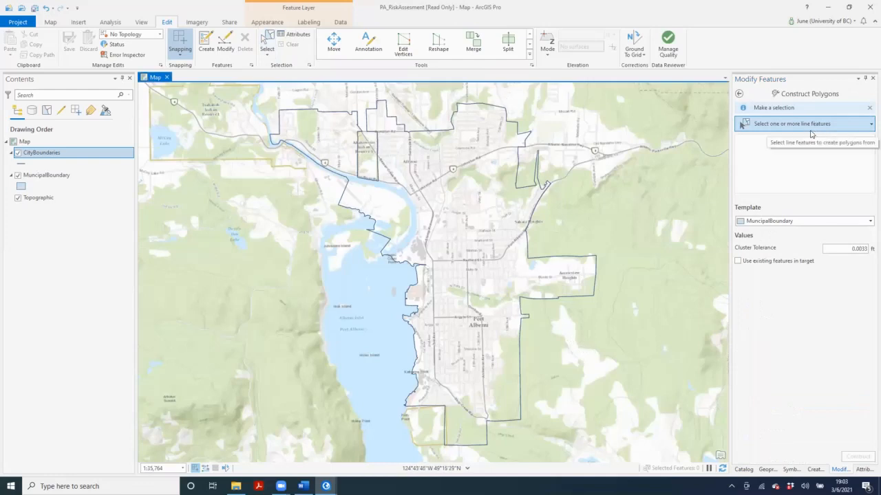
# Select the Port Alberni boundary line and construct a polygon from it using the MuncipalBoundary template.
pyautogui.click(266, 40)
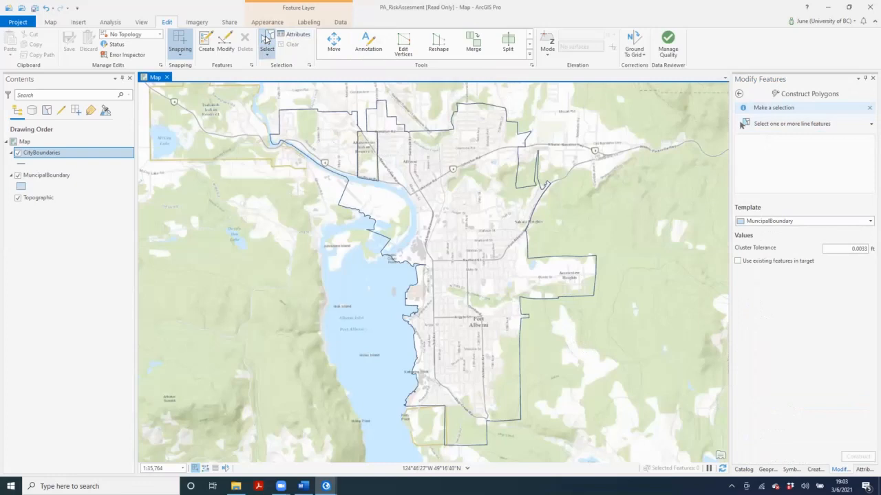
pyautogui.click(467, 146)
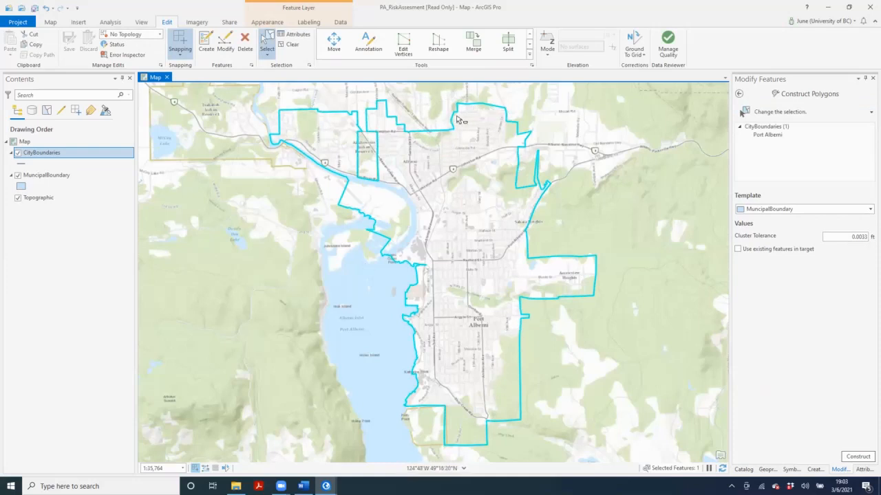
pyautogui.click(783, 138)
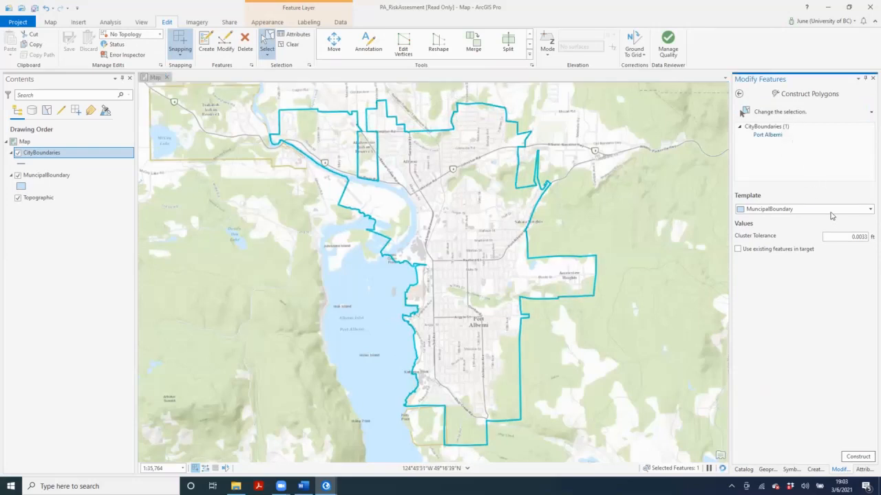
pyautogui.click(836, 209)
pyautogui.click(836, 209)
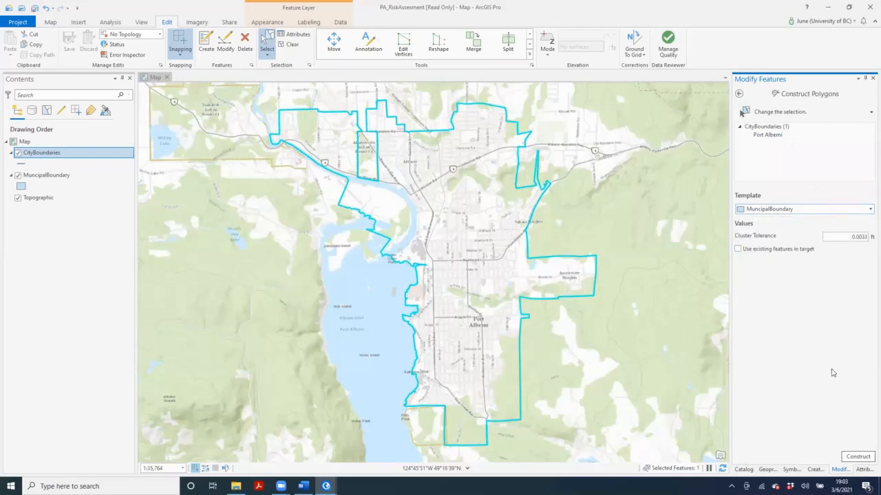
pyautogui.click(860, 460)
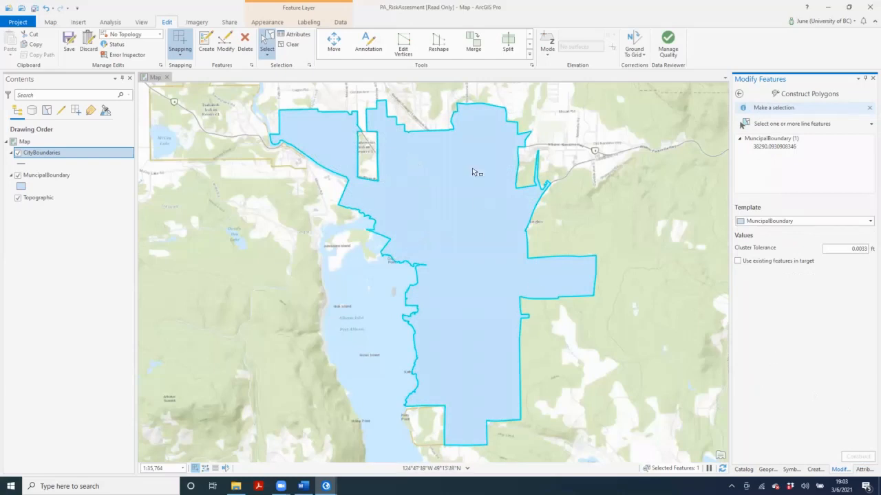
# Hide the CityBoundaries layer, and toggle MuncipalBoundary off and on to check the new polygon.
pyautogui.click(19, 154)
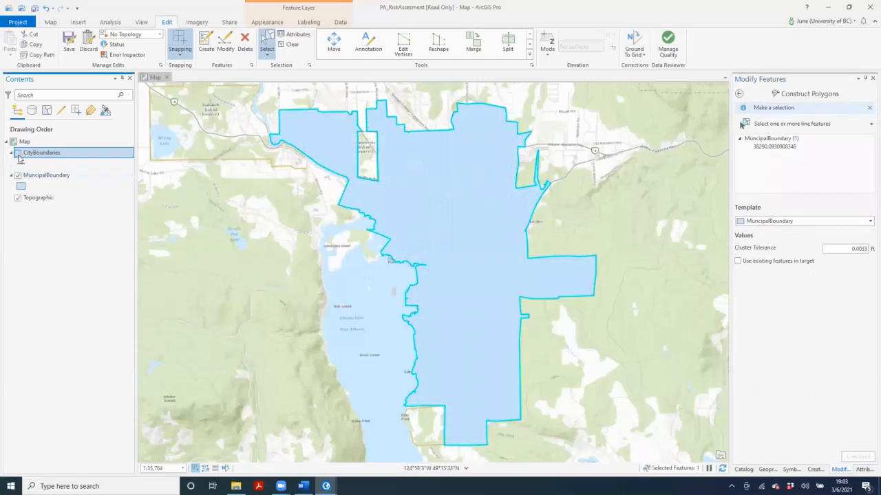
pyautogui.click(19, 176)
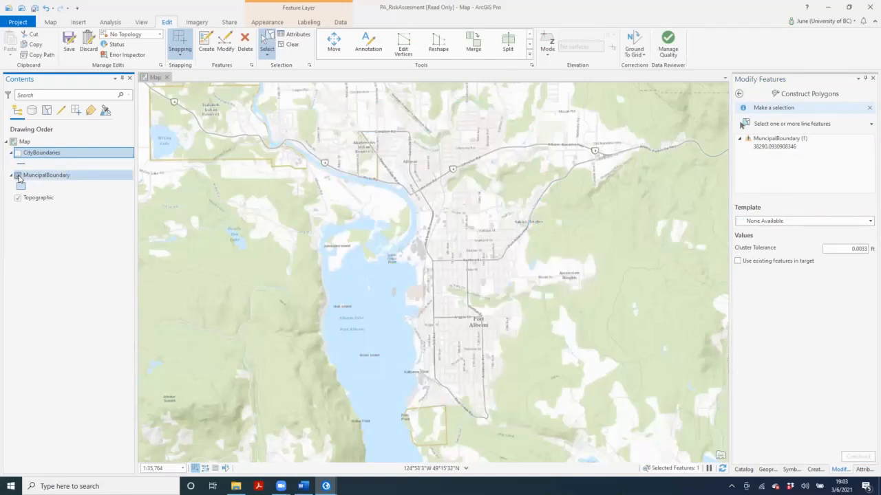
pyautogui.click(19, 176)
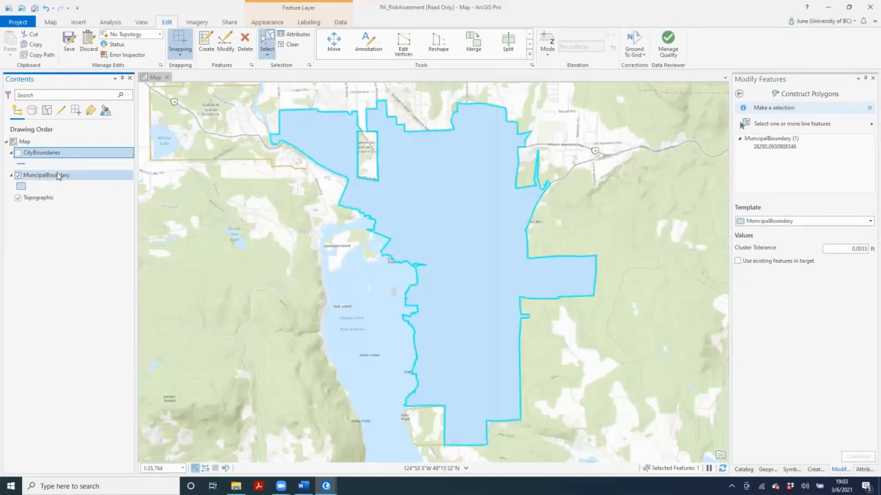